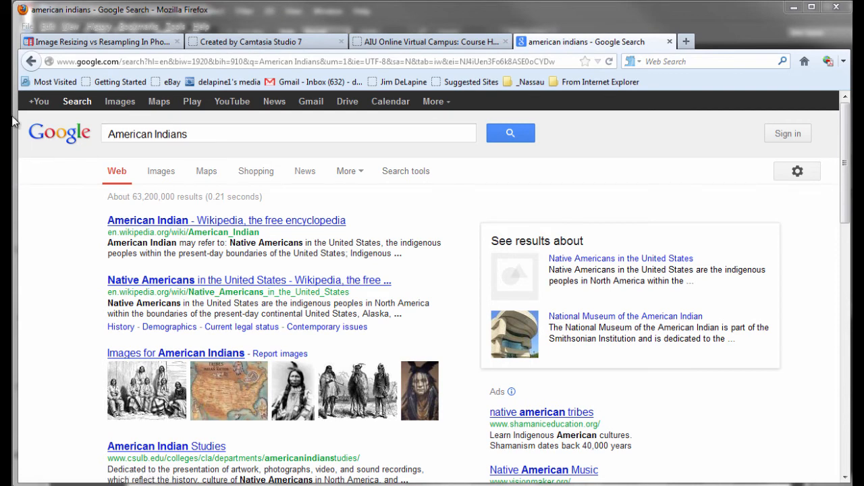
# - Show the image results for American Indians and filter them to sizes larger than 4 MP (2272×1704)
pyautogui.click(119, 107)
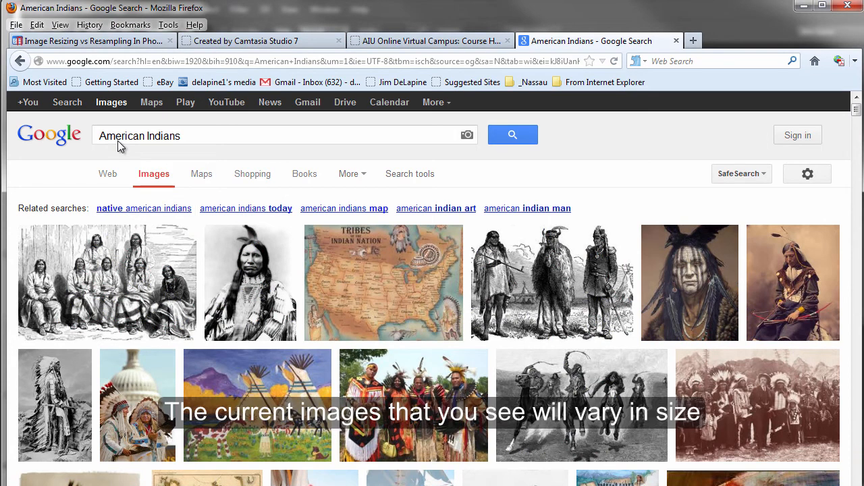
pyautogui.click(417, 175)
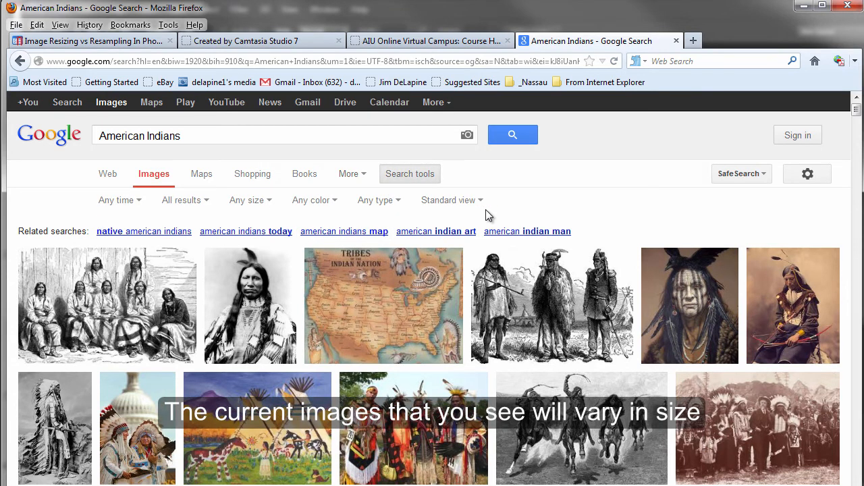
pyautogui.click(257, 203)
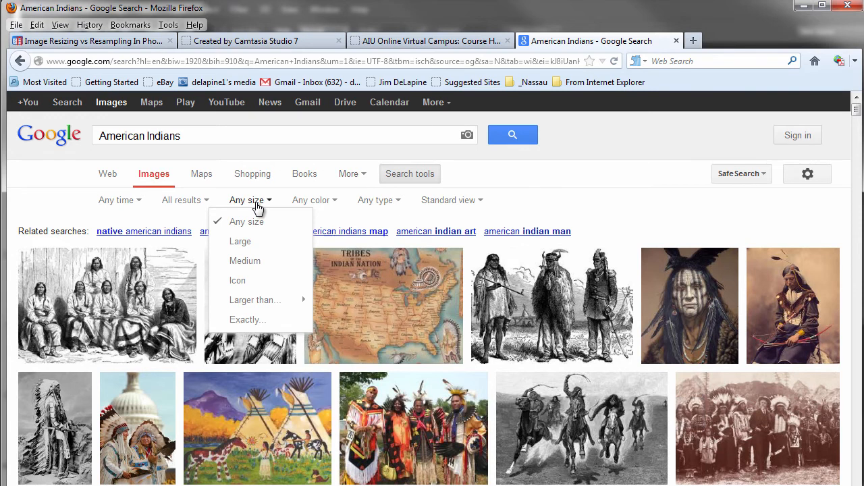
pyautogui.moveTo(253, 304)
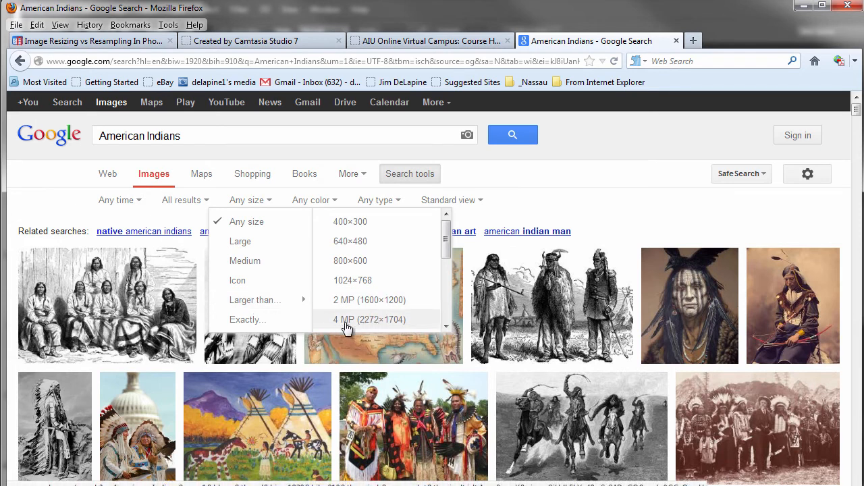
pyautogui.click(405, 328)
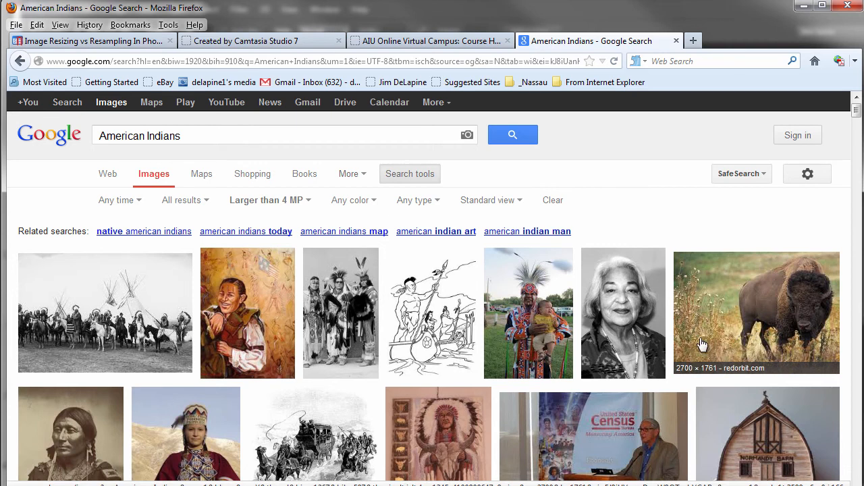
# - Open the original full-size version of the American bison photo and copy the image
pyautogui.click(769, 312)
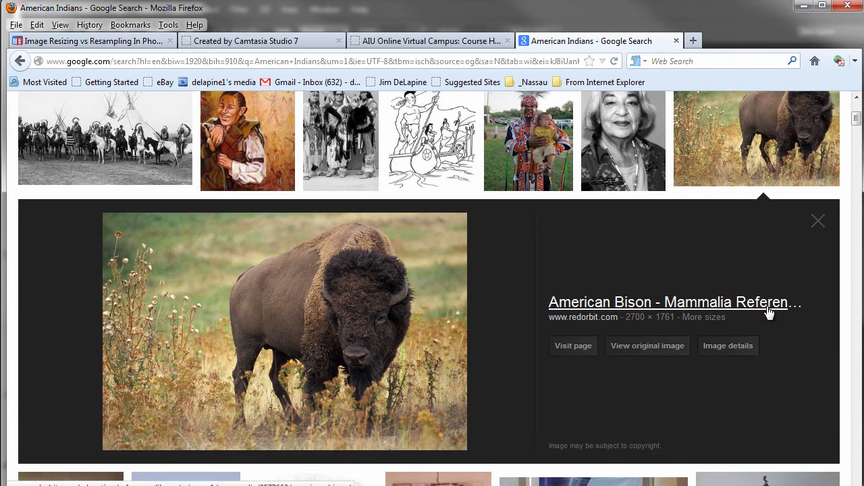
pyautogui.click(639, 347)
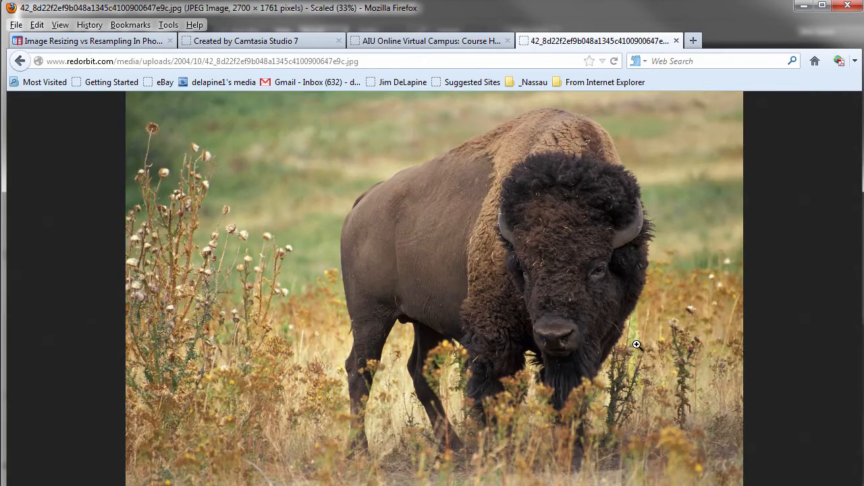
pyautogui.rightClick(430, 250)
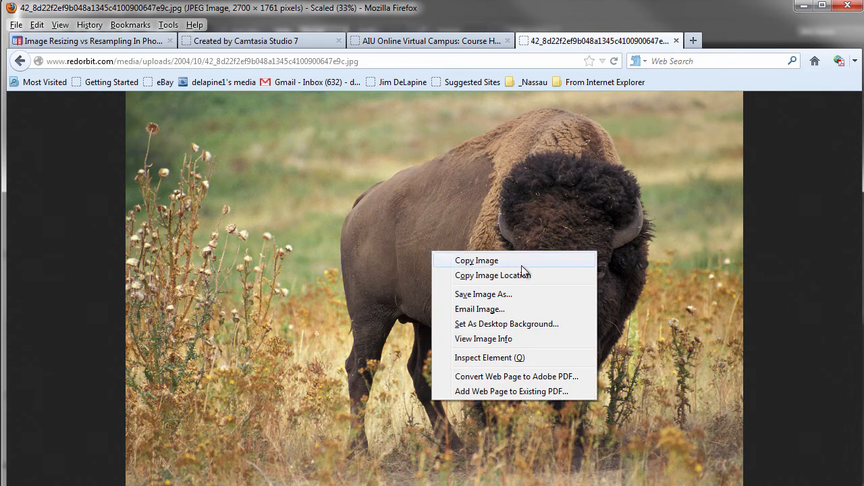
pyautogui.click(521, 264)
# - Switch to Photoshop, paste the copied bison photo into a new document using the Clipboard preset, and merge it into the background
pyautogui.hotkey('alt', 'Tab')
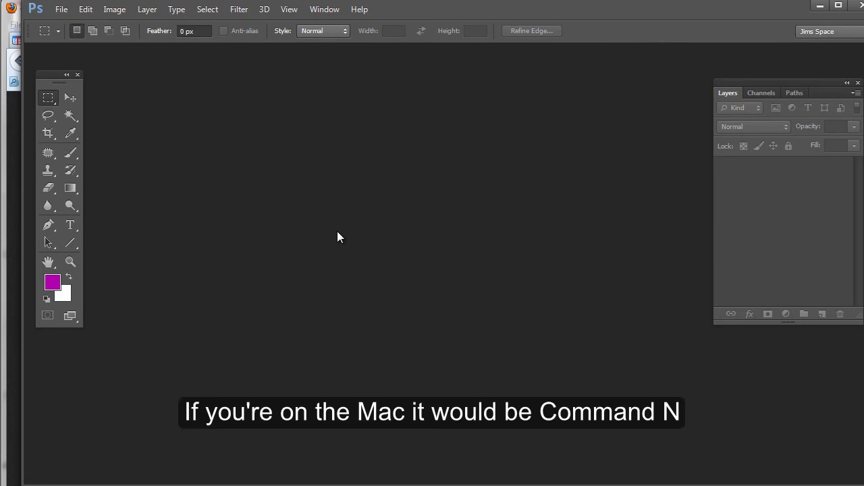
pyautogui.hotkey('ctrl', 'n')
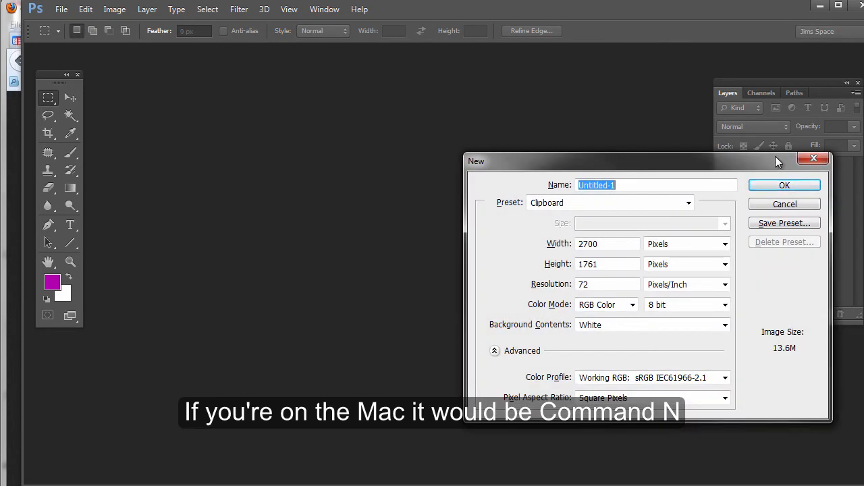
pyautogui.moveTo(734, 160); pyautogui.dragTo(455, 91)
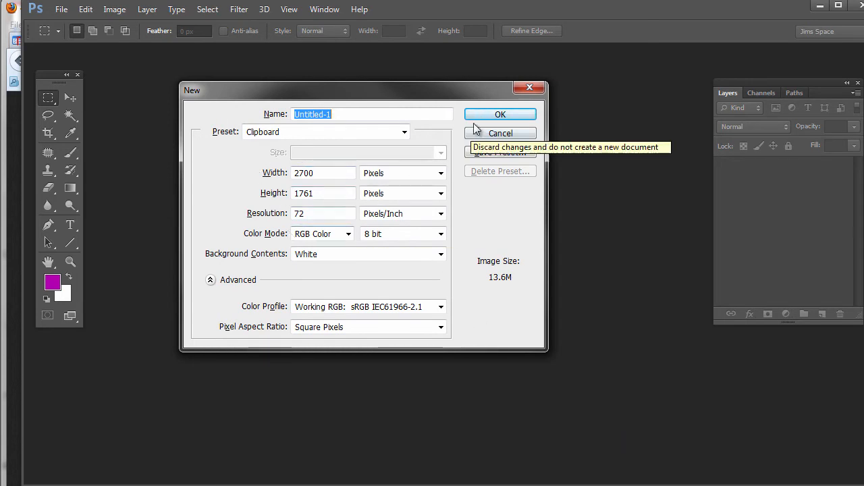
pyautogui.click(491, 114)
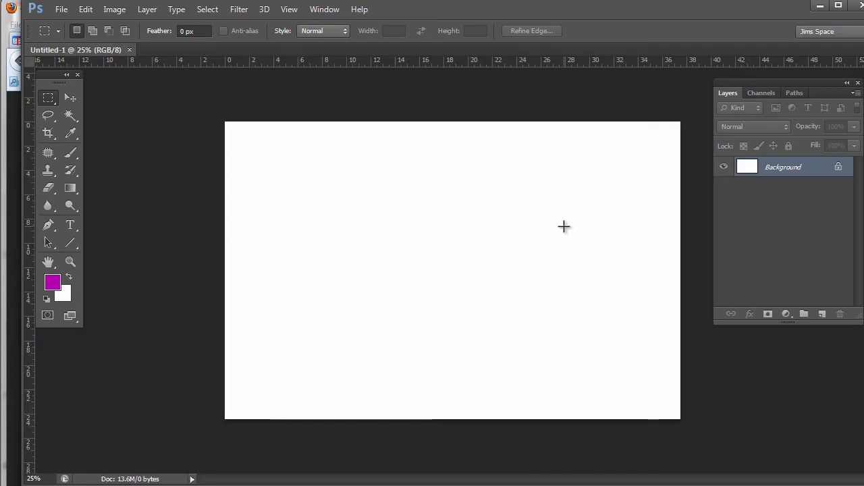
pyautogui.hotkey('ctrl', 'v')
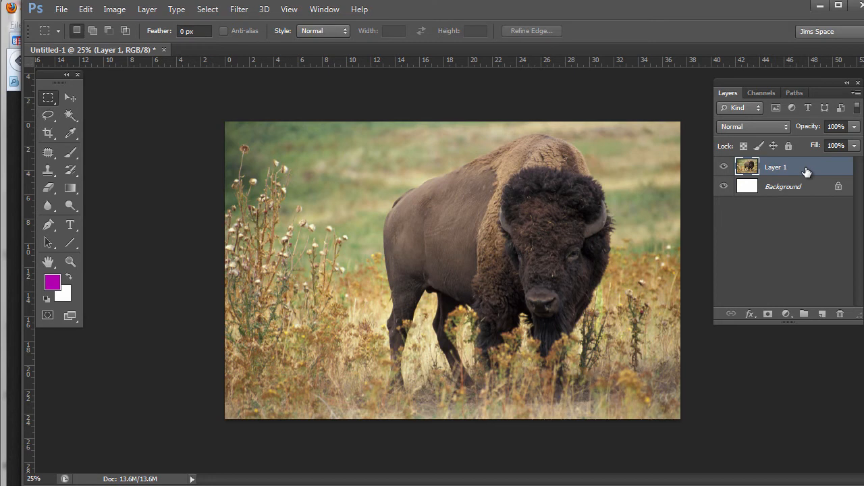
pyautogui.hotkey('ctrl', 'e')
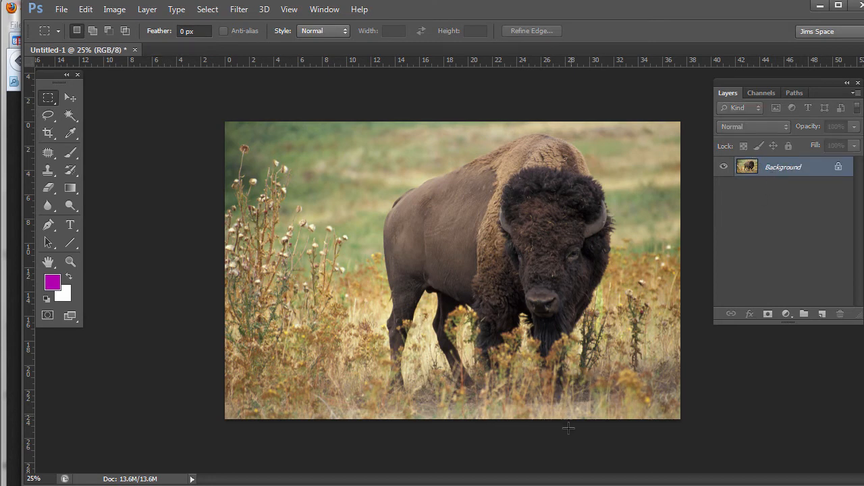
# - Set the bison image's resolution to 300 pixels/inch in Image Size with resampling off
pyautogui.click(114, 10)
pyautogui.click(133, 112)
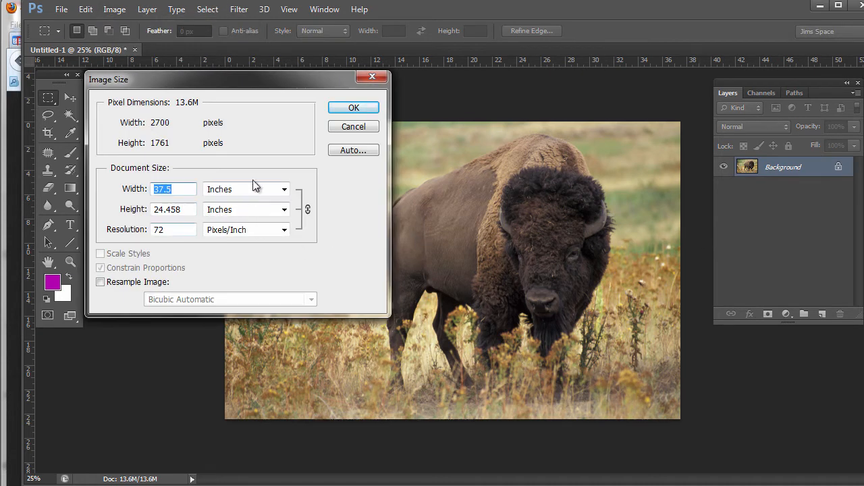
pyautogui.moveTo(304, 75); pyautogui.dragTo(552, 89)
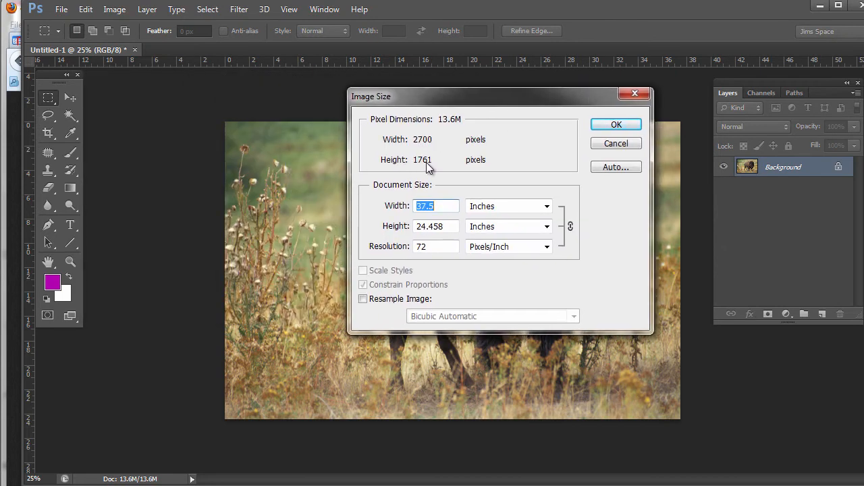
pyautogui.moveTo(535, 99); pyautogui.dragTo(708, 236)
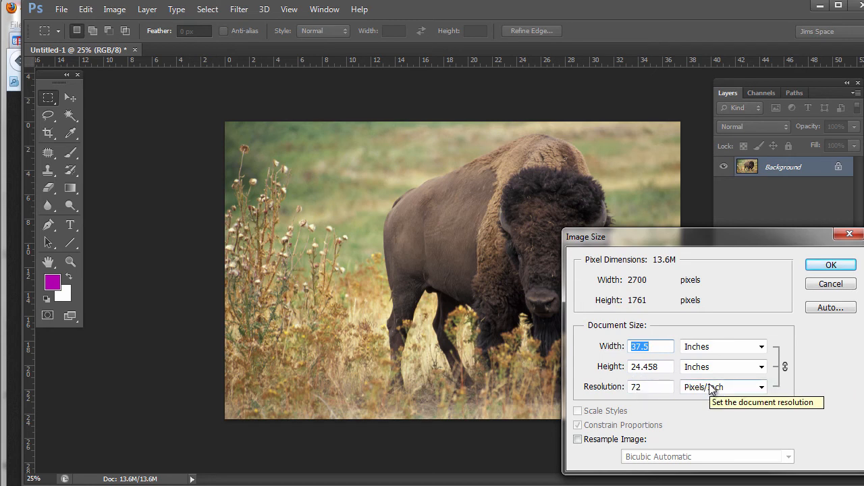
pyautogui.doubleClick(636, 387)
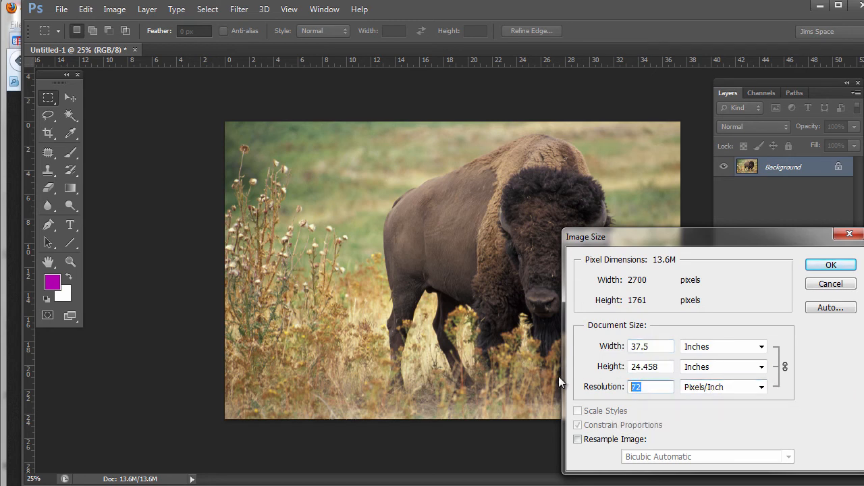
pyautogui.write('300')
pyautogui.click(832, 265)
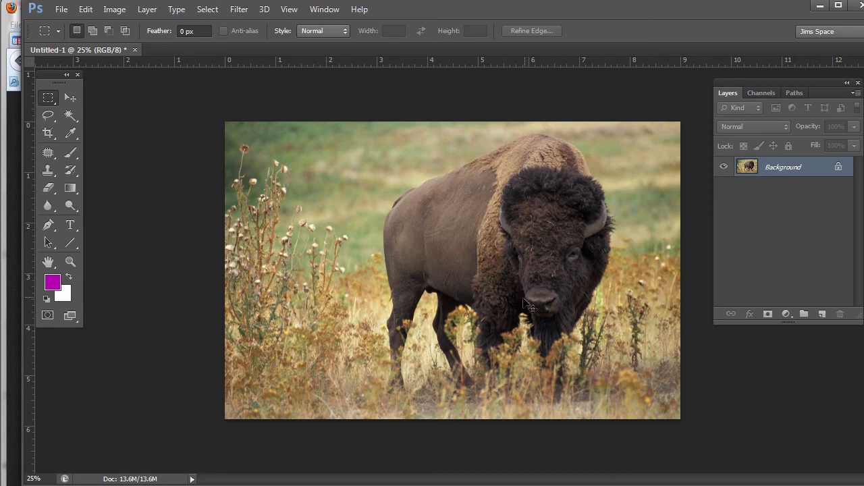
# - Create a new white RGB document 11 inches wide and 17 inches high at 250 pixels/inch
pyautogui.hotkey('ctrl', 'n')
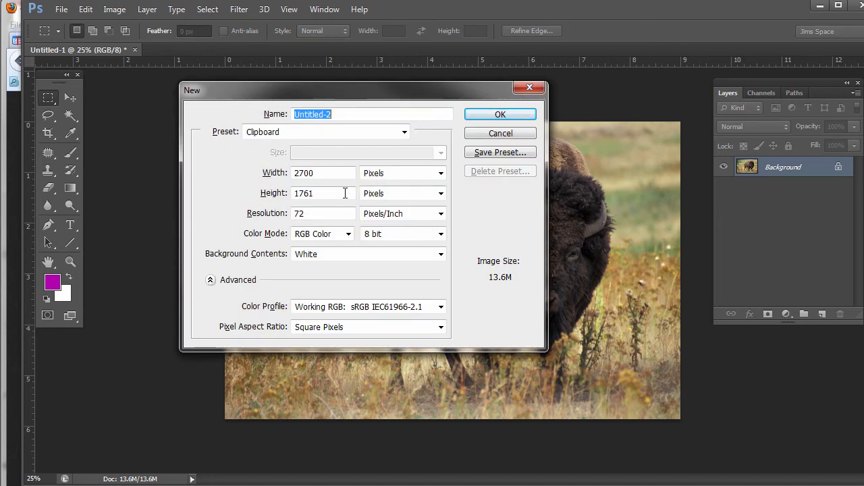
pyautogui.doubleClick(321, 215)
pyautogui.write('250')
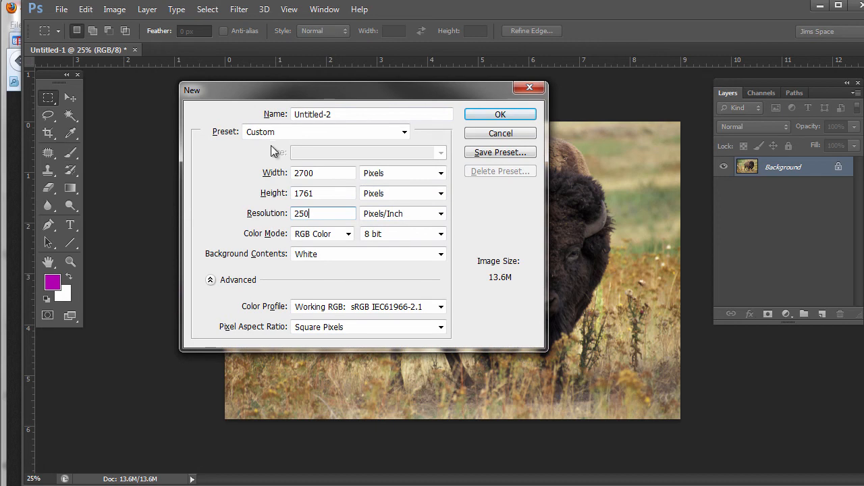
pyautogui.click(402, 173)
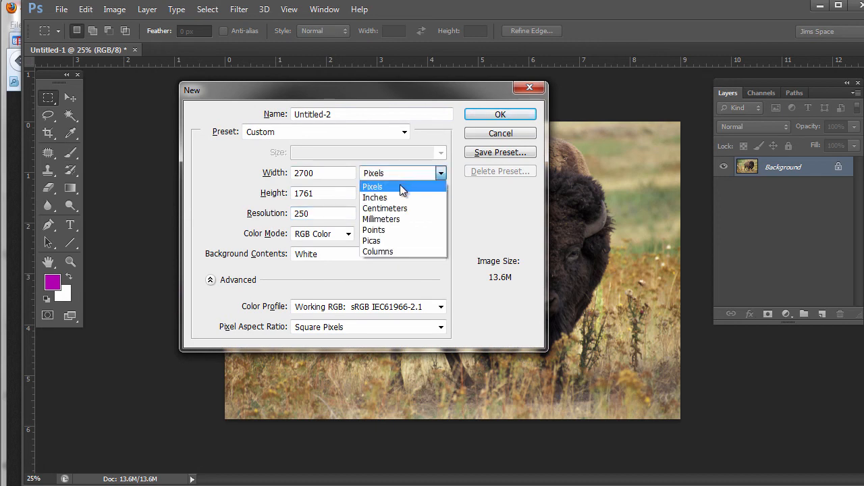
pyautogui.click(375, 197)
pyautogui.moveTo(324, 173); pyautogui.dragTo(171, 162)
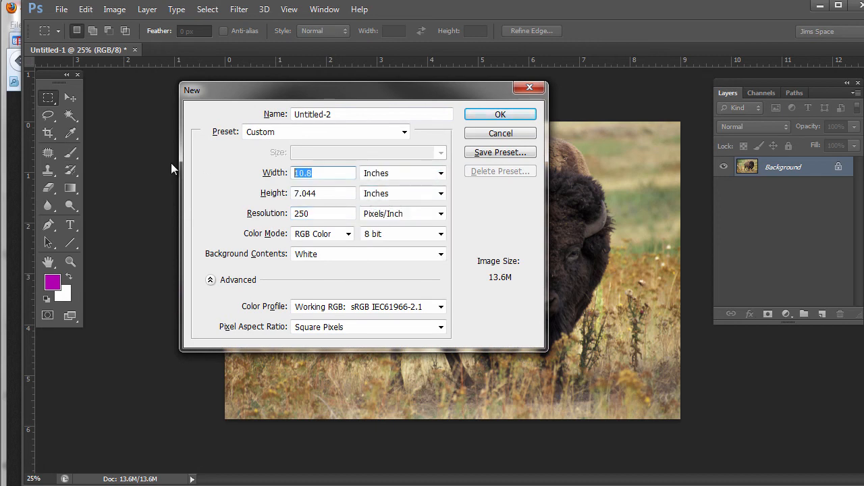
pyautogui.write('11')
pyautogui.press('Tab')
pyautogui.write('17')
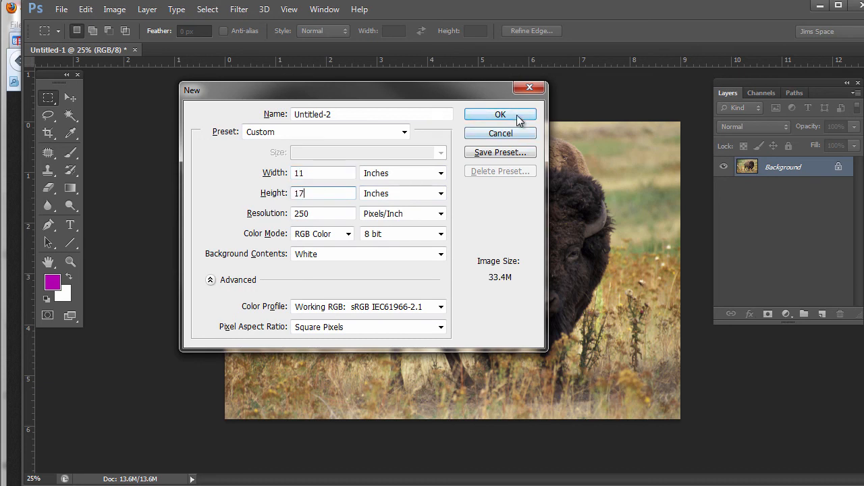
pyautogui.click(516, 116)
# - Copy the entire bison image from the first document and paste it into the new 11 by 17 inch document
pyautogui.click(77, 49)
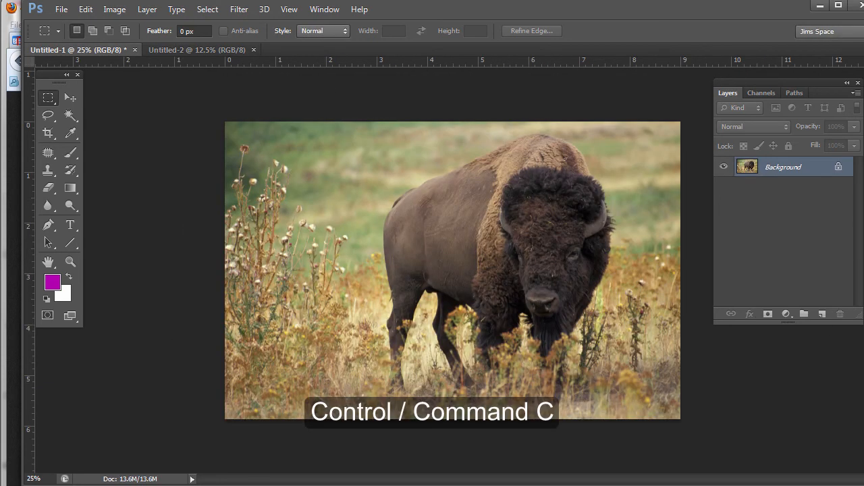
pyautogui.hotkey('ctrl', 'a')
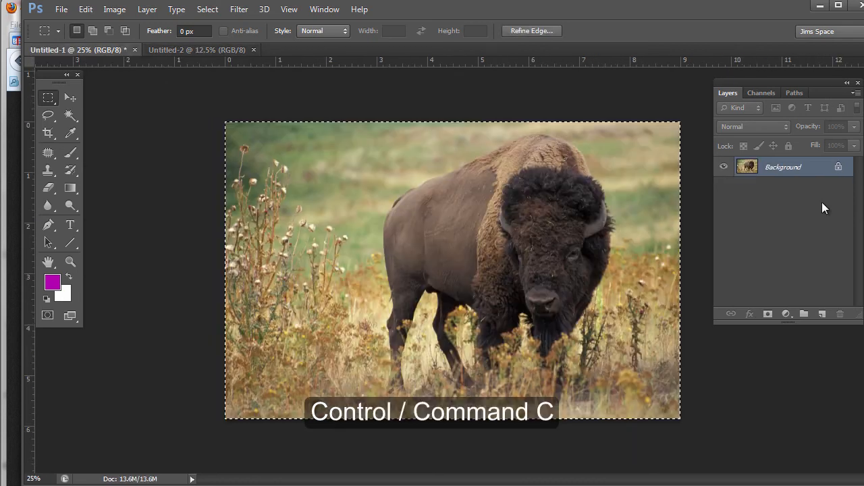
pyautogui.click(197, 49)
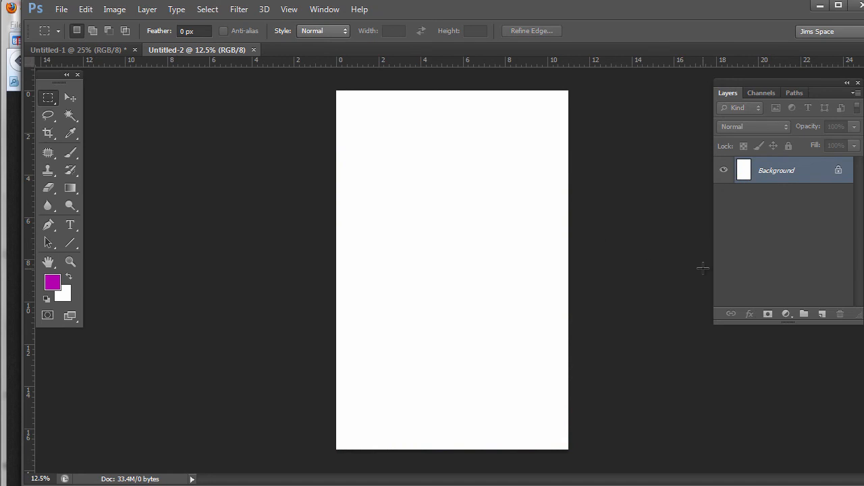
pyautogui.hotkey('ctrl', 'v')
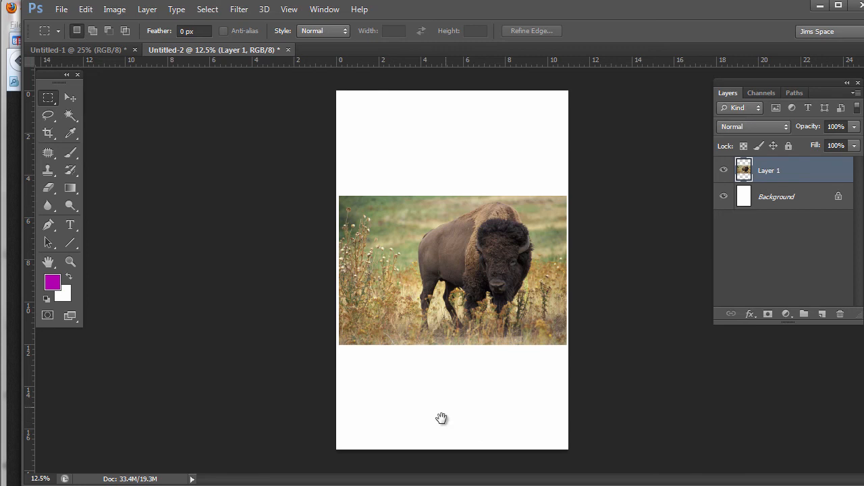
pyautogui.keyDown('ctrl'); pyautogui.click(457, 300); pyautogui.keyUp('ctrl')
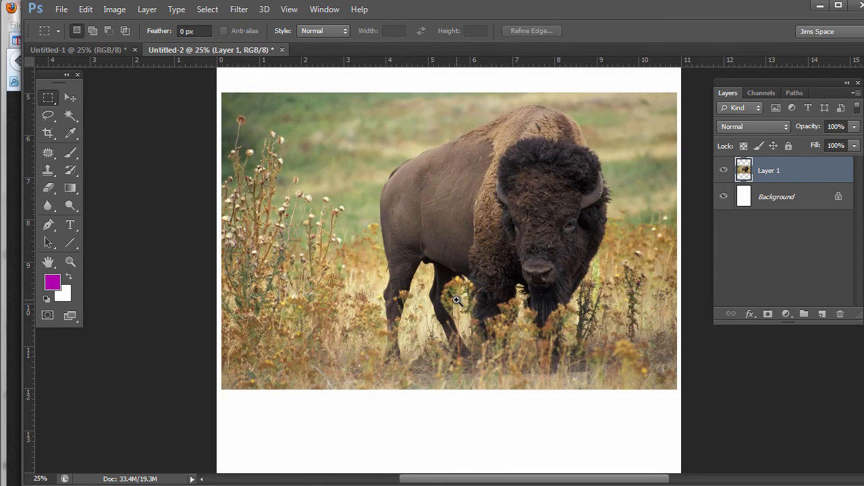
pyautogui.keyDown('ctrl'); pyautogui.click(457, 299); pyautogui.keyUp('ctrl')
pyautogui.keyDown('alt'); pyautogui.click(456, 299); pyautogui.keyUp('alt')
pyautogui.keyDown('alt'); pyautogui.click(457, 300); pyautogui.keyUp('alt')
pyautogui.keyDown('alt'); pyautogui.click(457, 300); pyautogui.keyUp('alt')
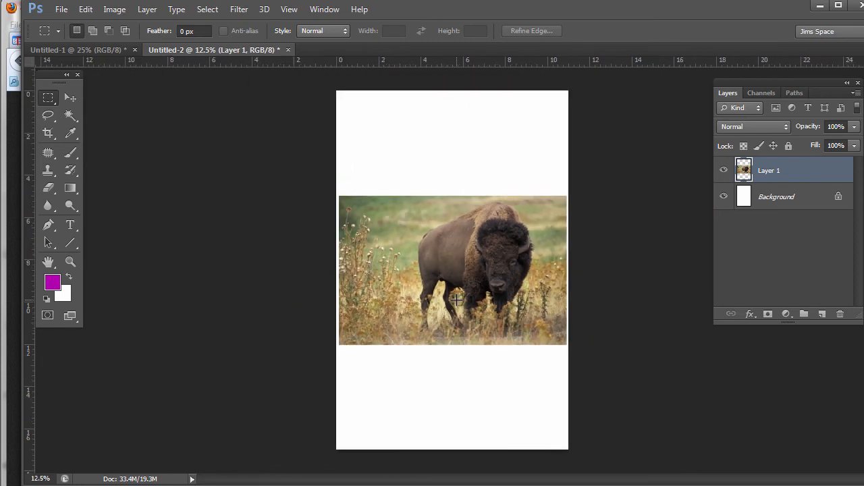